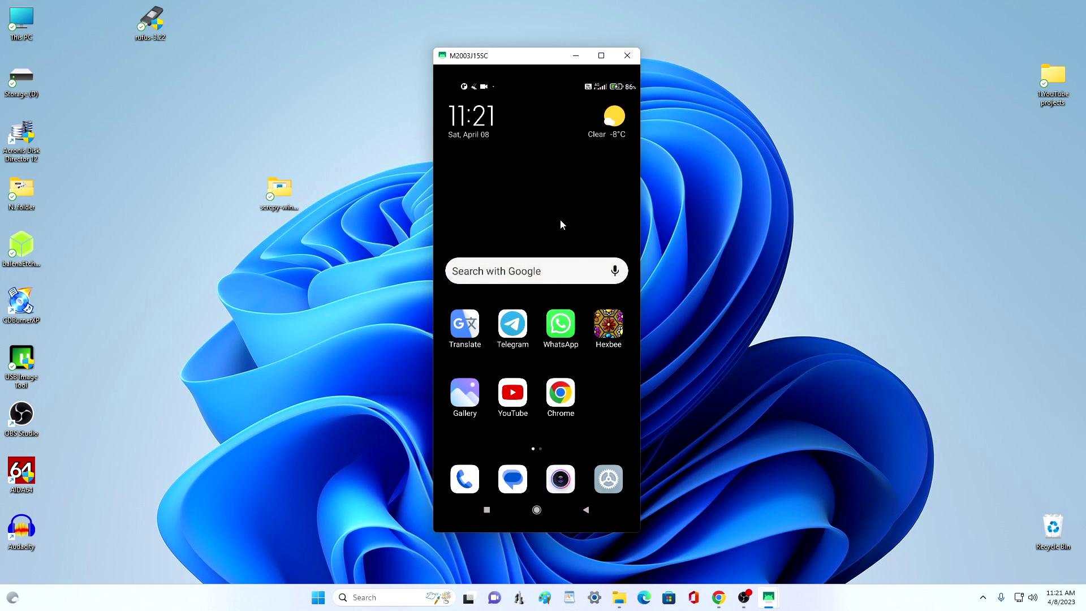
Swipe between the phone's home screen pages and launch the Hexbee game.
{"action": "left_click_drag", "start_coordinate": [563, 226], "coordinate": [333, 236]}
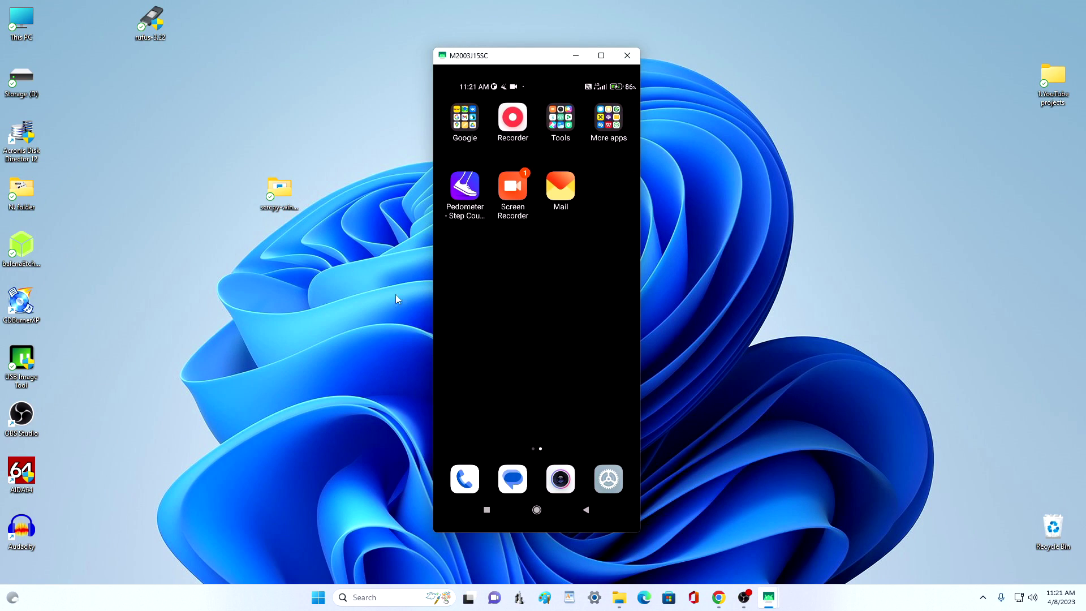
{"action": "left_click_drag", "start_coordinate": [514, 298], "coordinate": [716, 325]}
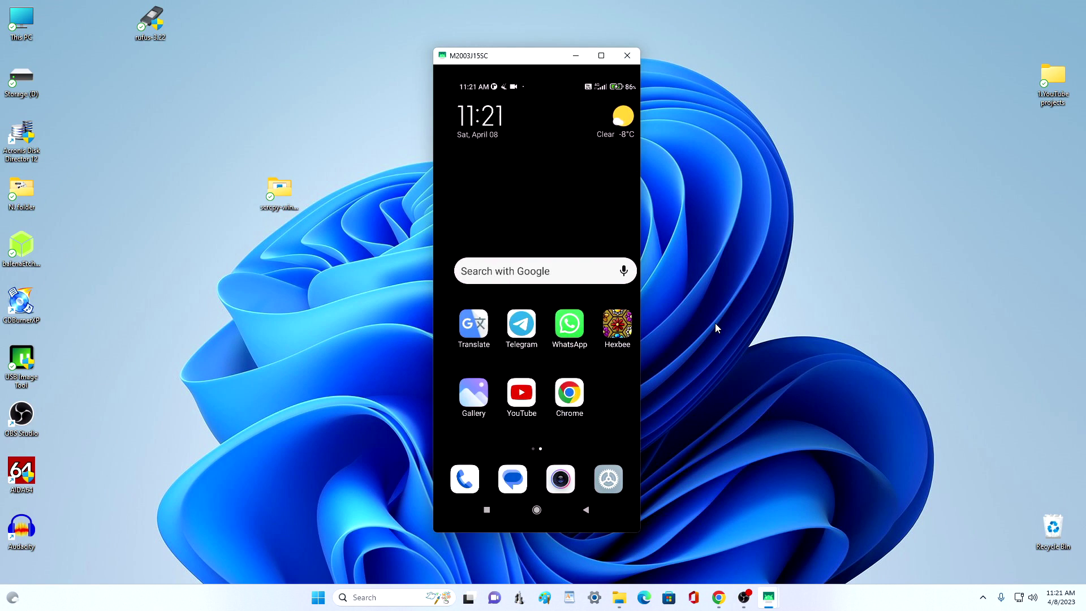
{"action": "left_click", "coordinate": [610, 325]}
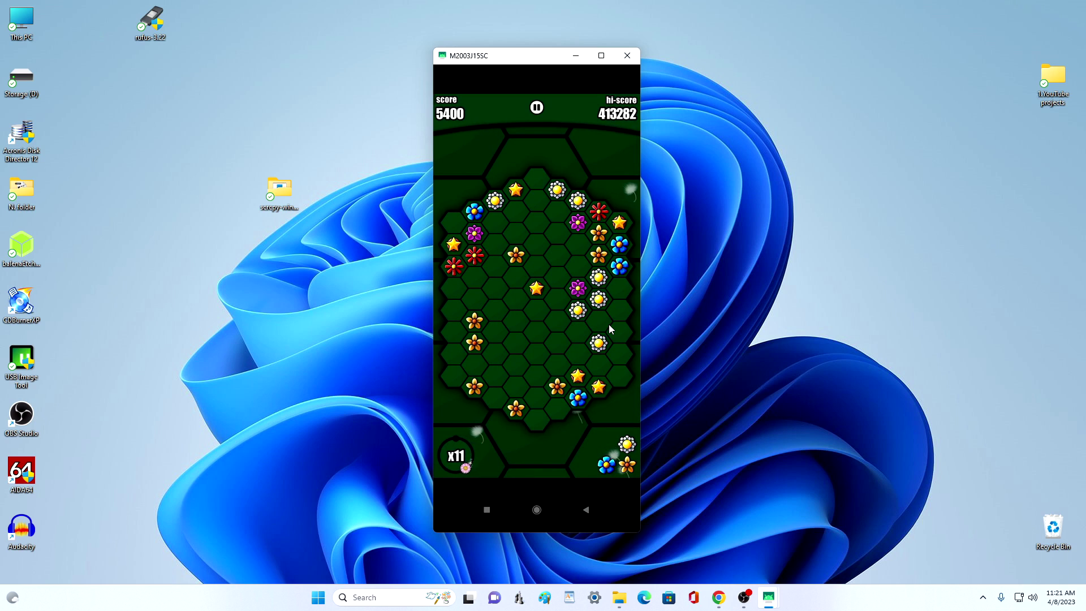
Move orange flowers into a column of five to clear it for 55 points.
{"action": "left_click", "coordinate": [515, 407]}
{"action": "left_click", "coordinate": [474, 360]}
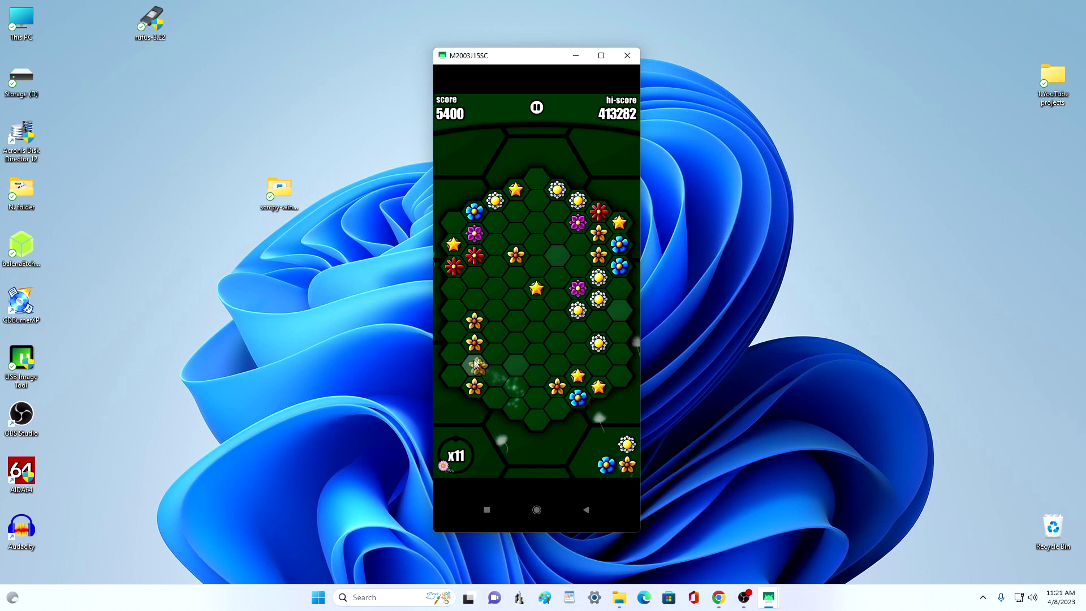
{"action": "left_click", "coordinate": [513, 261]}
{"action": "left_click", "coordinate": [474, 300]}
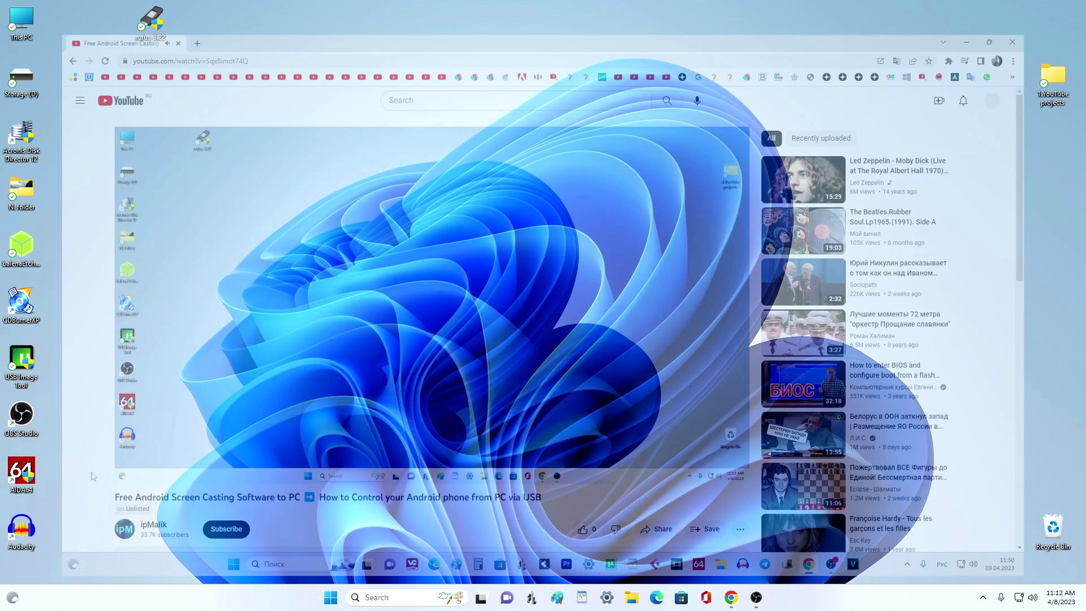
{"action": "scroll", "coordinate": [93, 477], "scroll_direction": "down", "scroll_amount": 5}
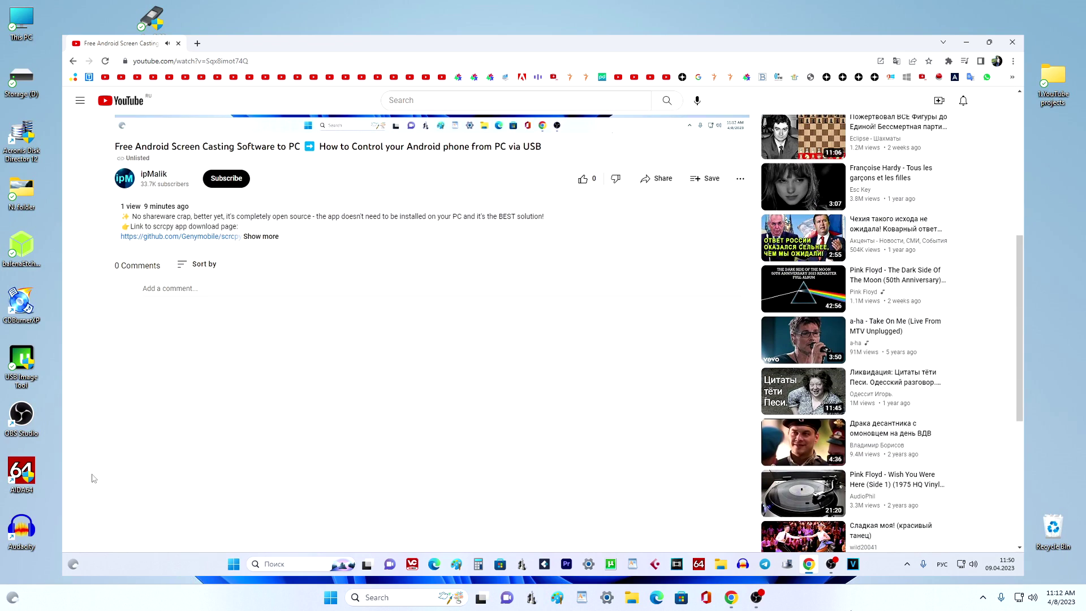
{"action": "left_click", "coordinate": [258, 236]}
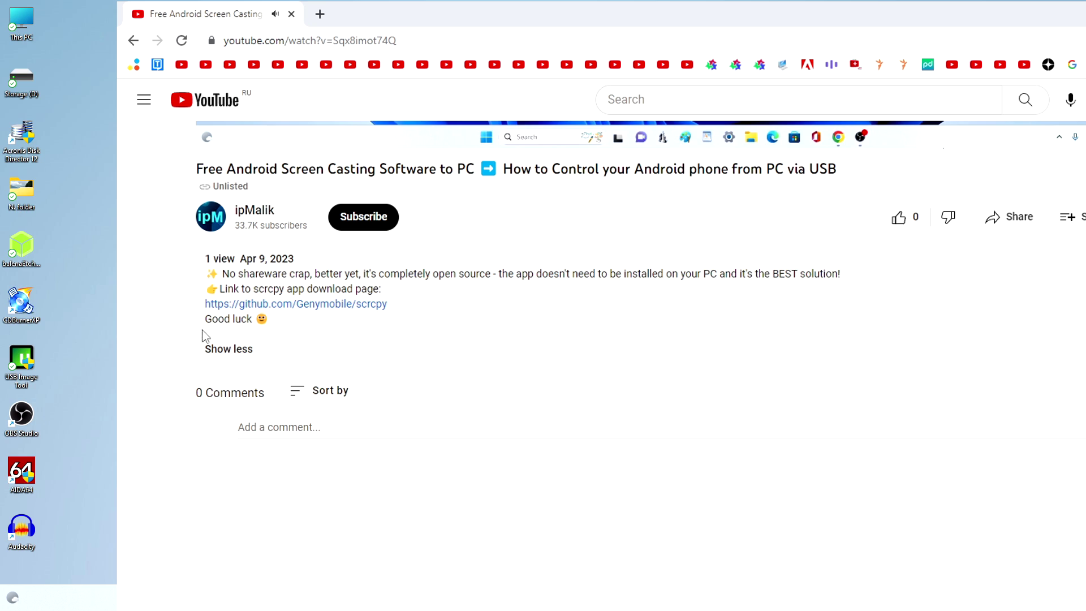
Open the Genymobile/scrcpy GitHub page and scroll down to Get the app.
{"action": "left_click", "coordinate": [325, 306]}
{"action": "scroll", "coordinate": [949, 450], "scroll_direction": "down", "scroll_amount": 6}
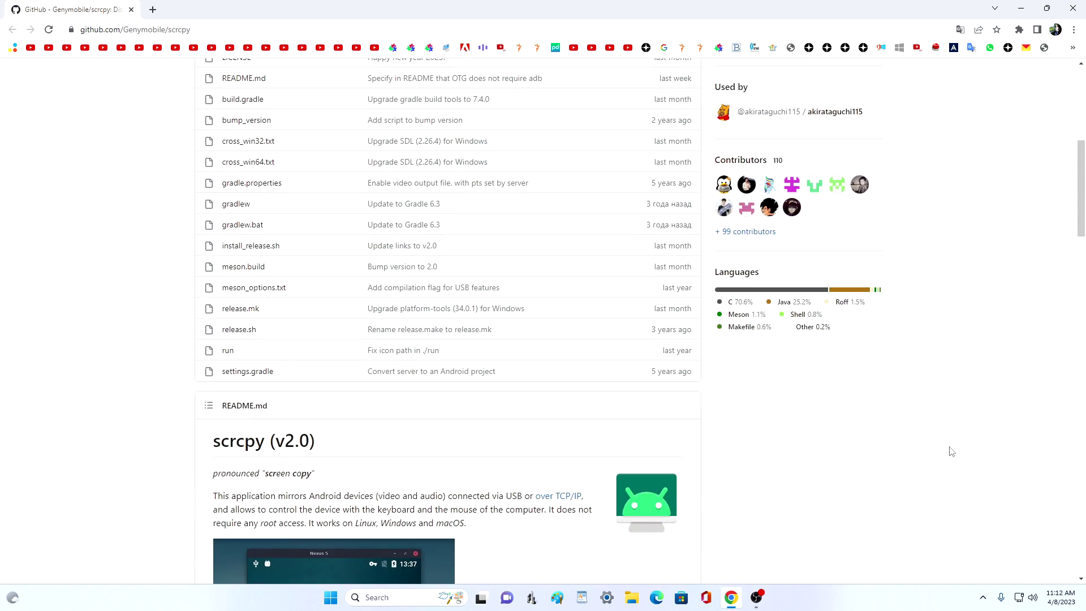
{"action": "scroll", "coordinate": [951, 451], "scroll_direction": "down", "scroll_amount": 15}
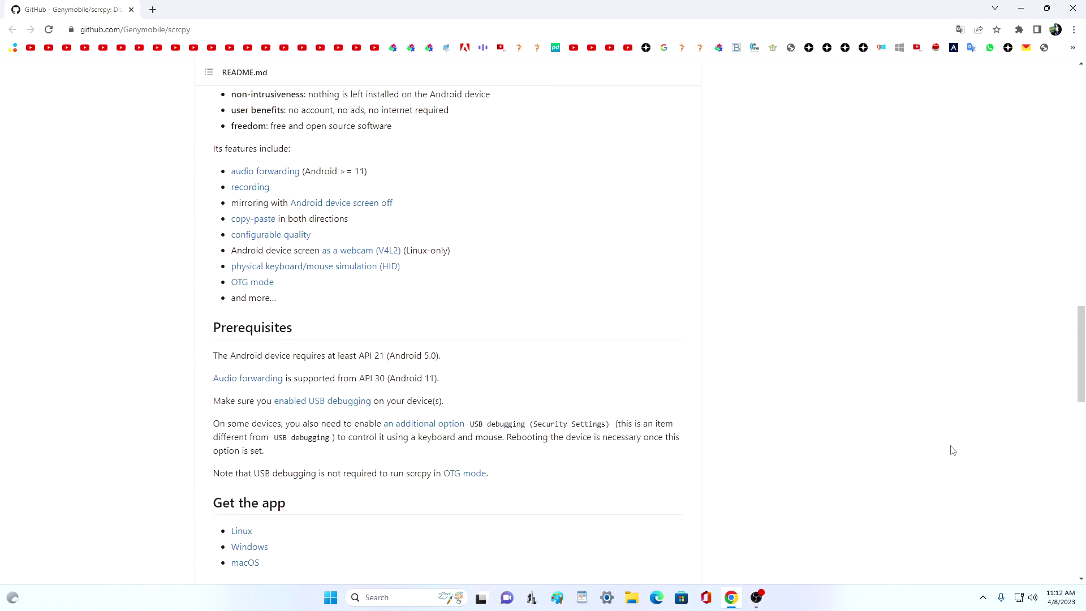
{"action": "scroll", "coordinate": [953, 450], "scroll_direction": "down", "scroll_amount": 5}
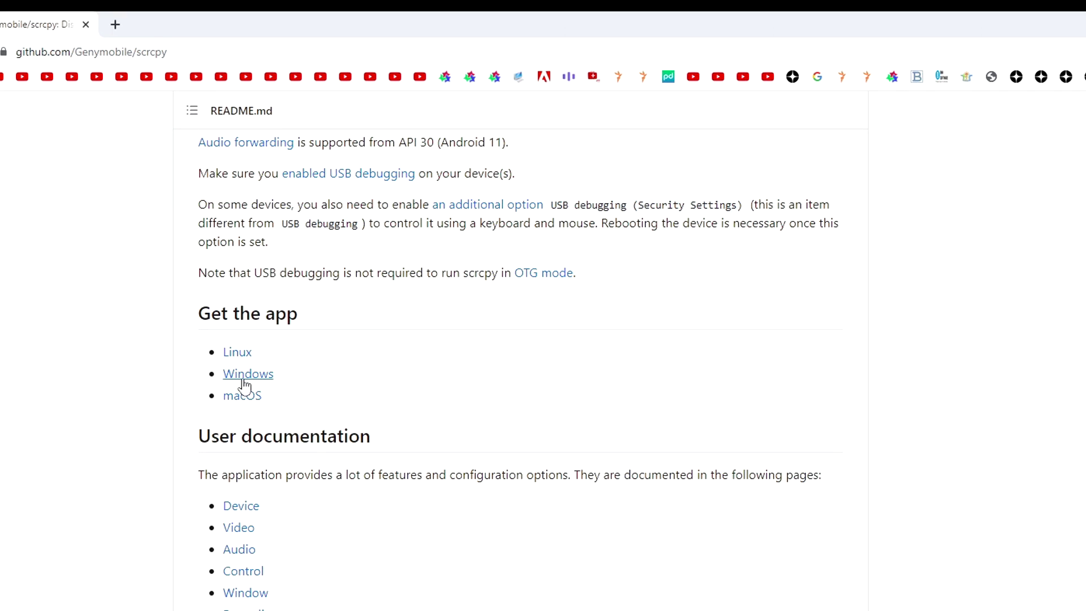
Open the Windows install instructions and download scrcpy-win64-v2.0.zip.
{"action": "left_click", "coordinate": [250, 374]}
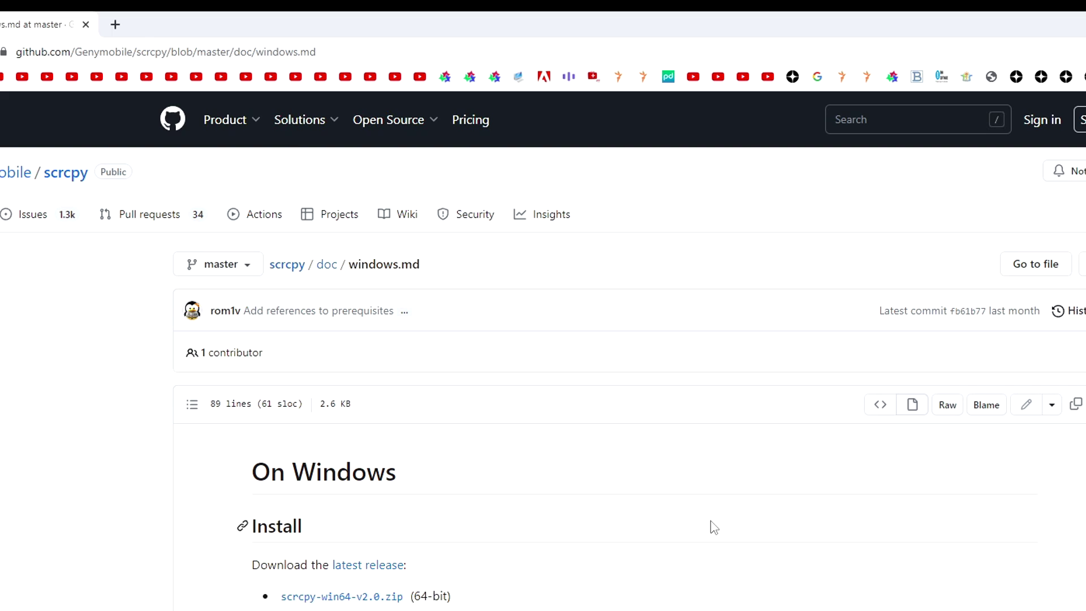
{"action": "scroll", "coordinate": [714, 527], "scroll_direction": "down", "scroll_amount": 5}
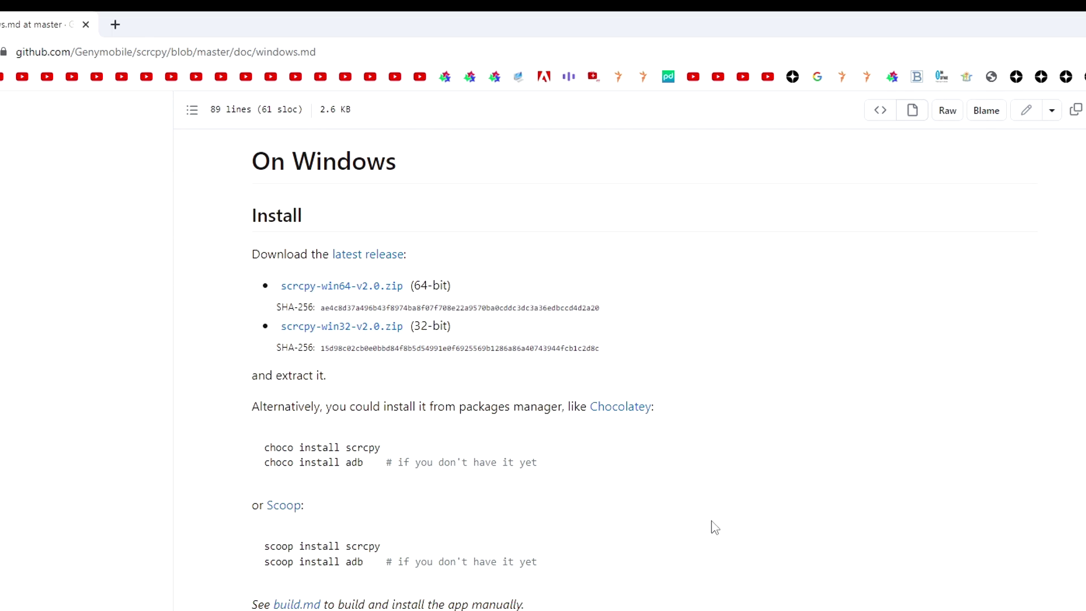
{"action": "left_click", "coordinate": [378, 295]}
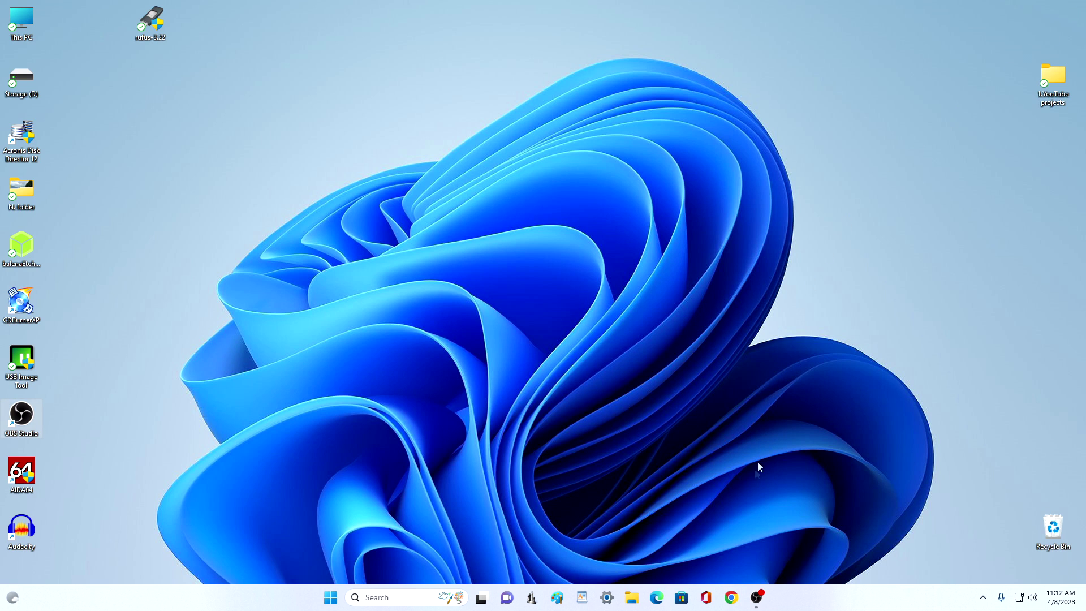
Open scrcpy-win64-v2.0.zip from Downloads and drag its scrcpy-win64-v2.0 folder onto the Desktop.
{"action": "left_click", "coordinate": [632, 598]}
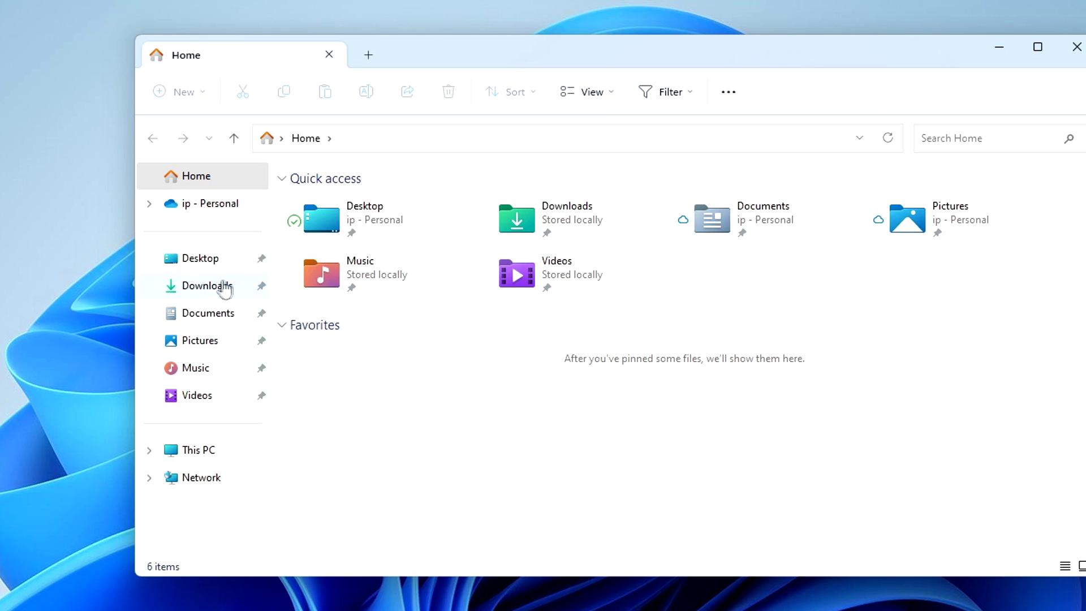
{"action": "left_click", "coordinate": [225, 286]}
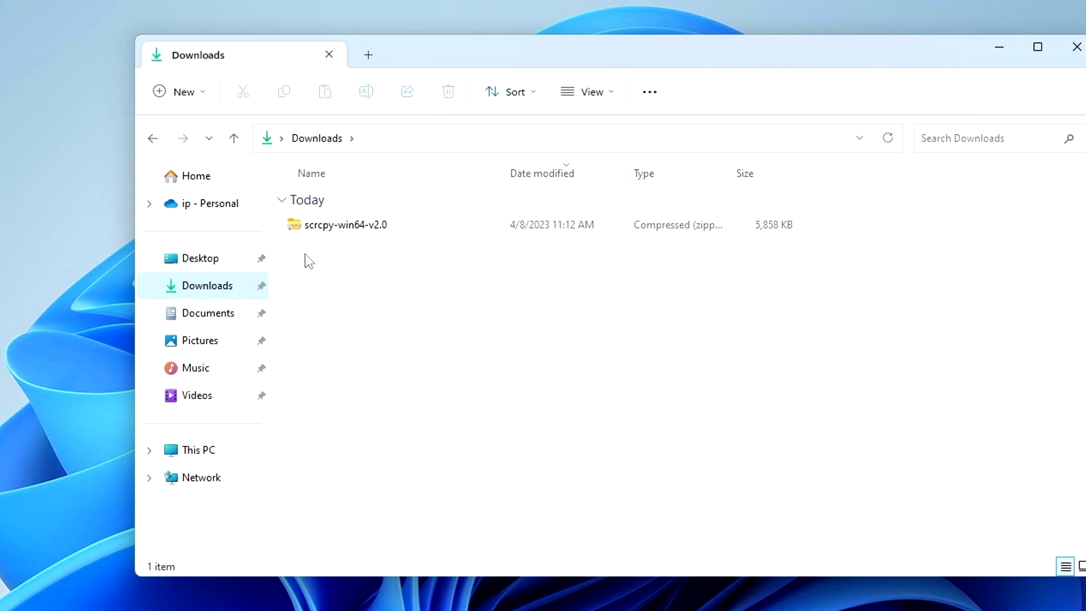
{"action": "double_click", "coordinate": [313, 229]}
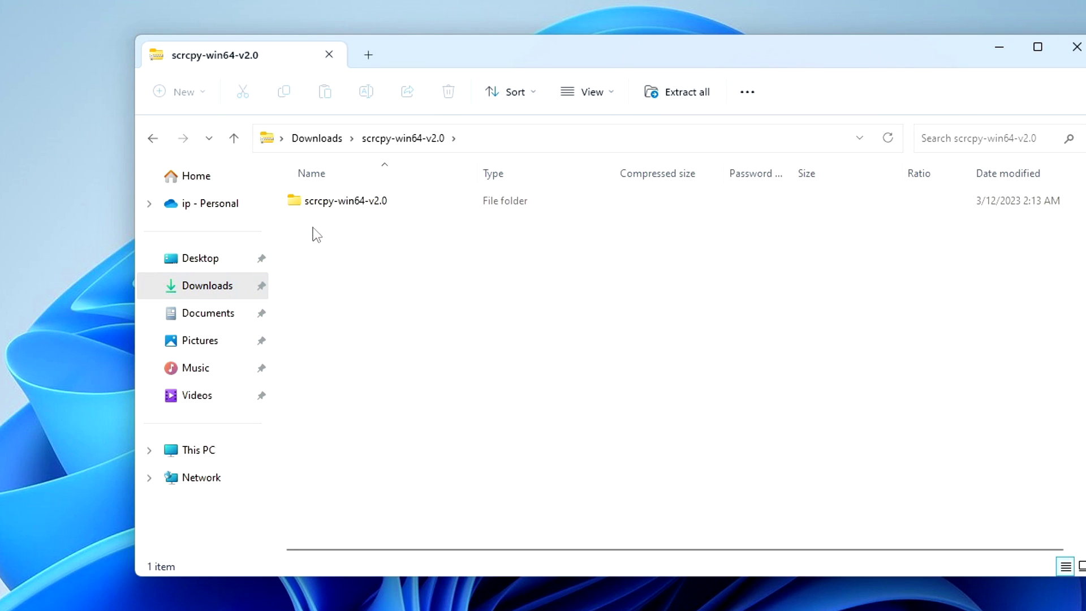
{"action": "left_click_drag", "start_coordinate": [297, 201], "coordinate": [73, 281]}
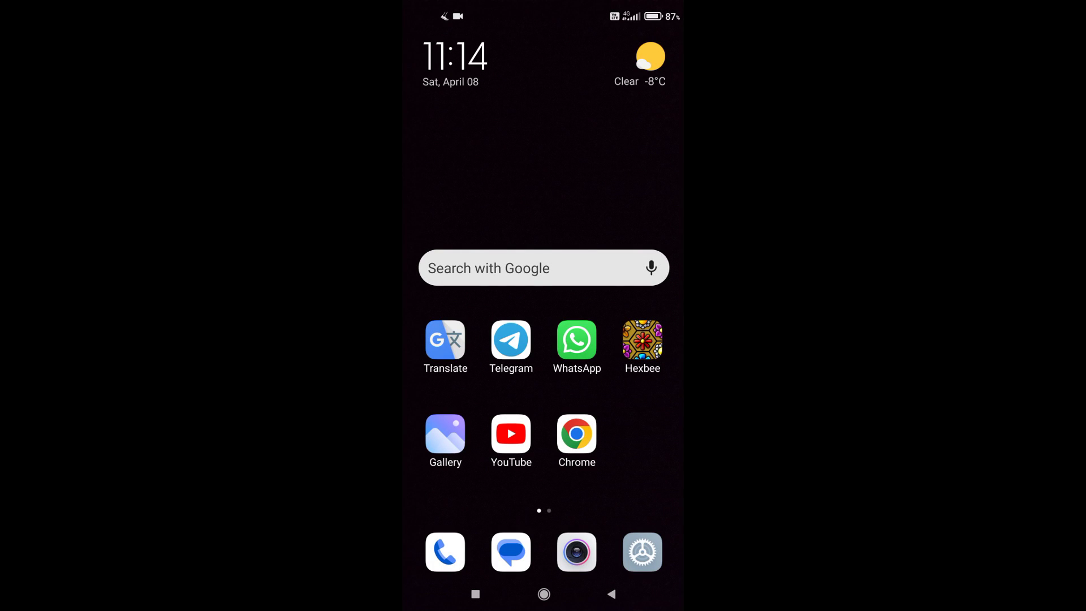
In Settings > About phone, tap MIUI version repeatedly until 'You are now a developer!' appears.
{"action": "left_click", "coordinate": [642, 552]}
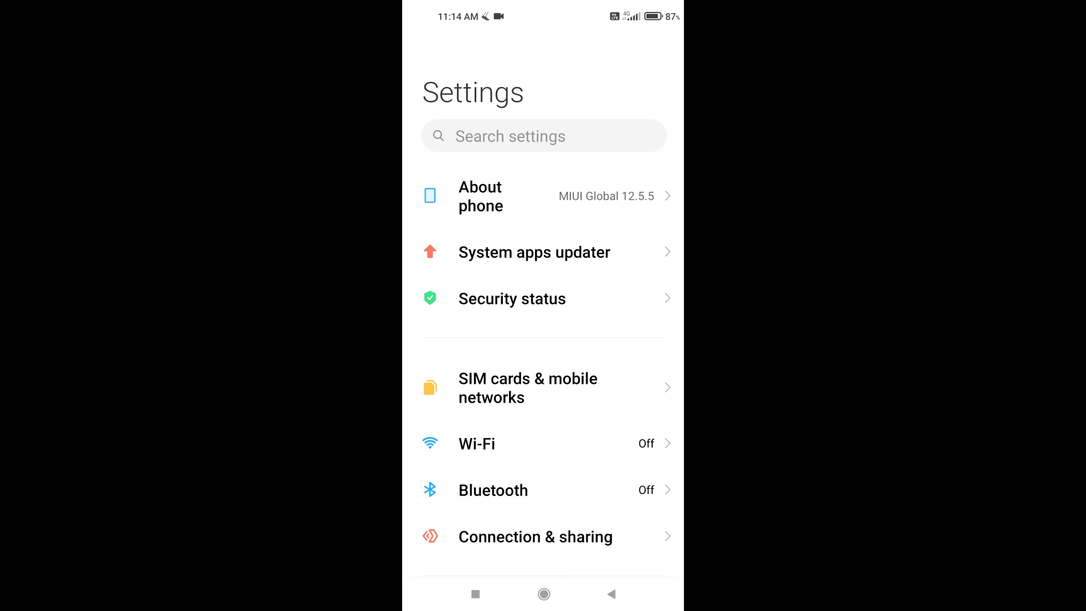
{"action": "left_click", "coordinate": [481, 196]}
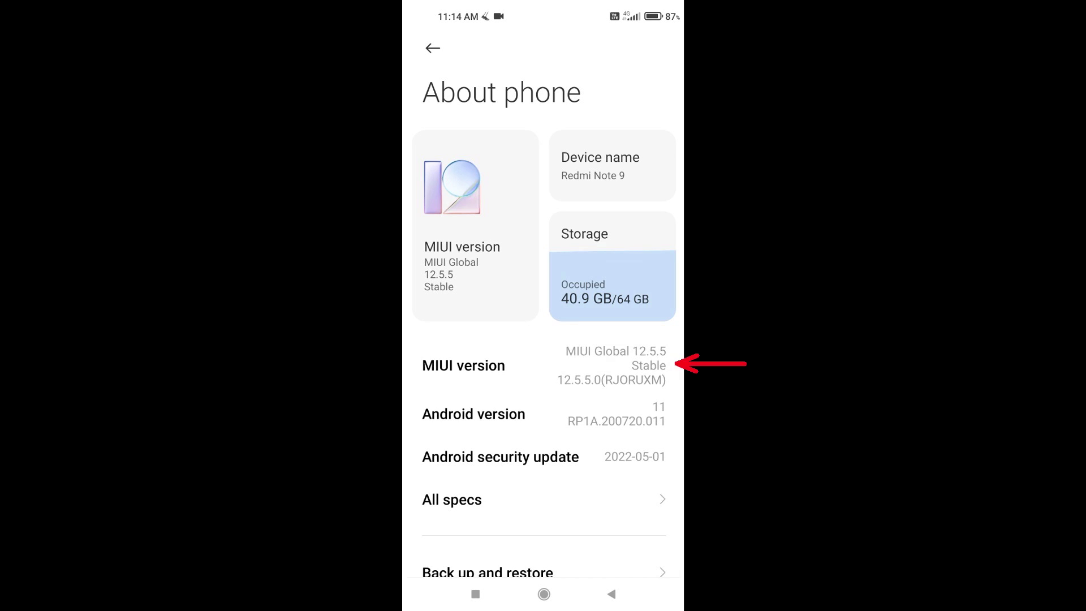
{"action": "left_click", "coordinate": [464, 366]}
{"action": "left_click", "coordinate": [464, 366]}
{"action": "left_click", "coordinate": [464, 365]}
{"action": "left_click", "coordinate": [463, 365]}
{"action": "left_click", "coordinate": [464, 366]}
{"action": "left_click", "coordinate": [464, 366]}
Go to Additional settings > Developer options and scroll down to the Debugging section.
{"action": "left_click", "coordinate": [432, 48]}
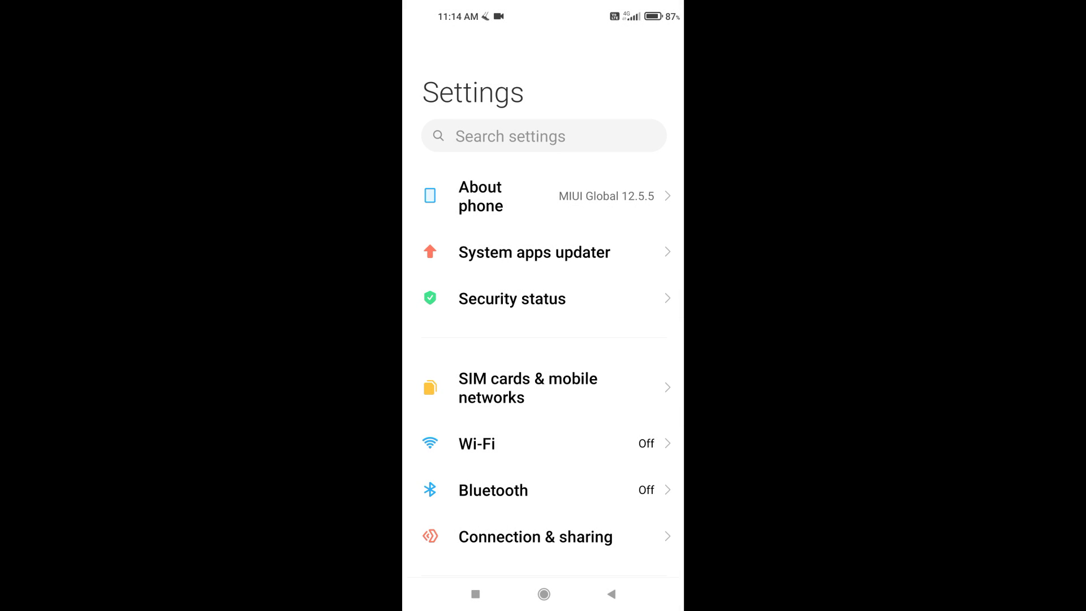
{"action": "scroll", "coordinate": [543, 322], "scroll_direction": "down", "scroll_amount": 10}
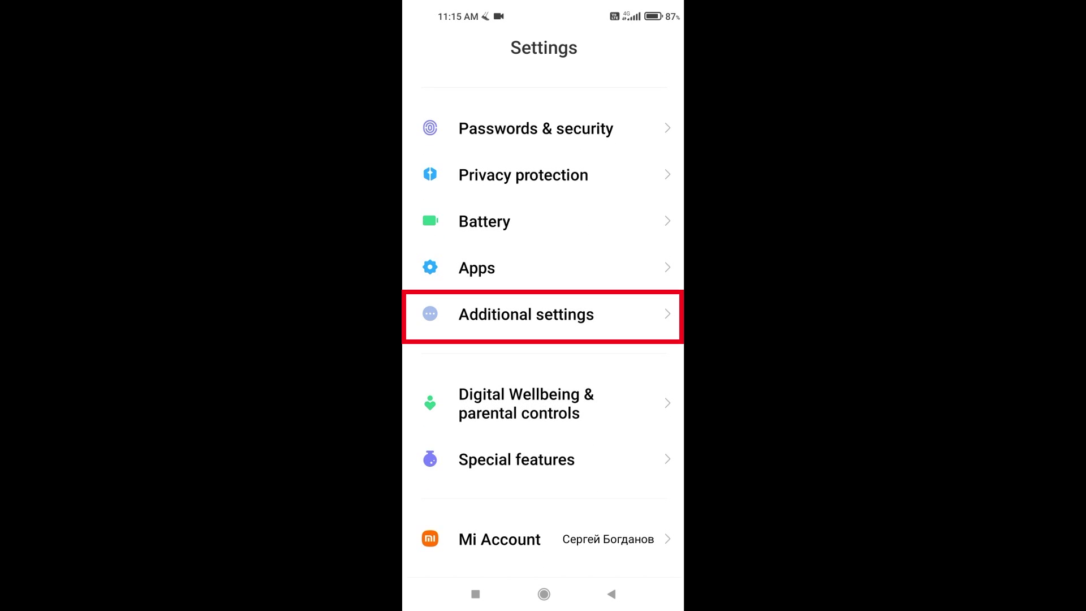
{"action": "left_click", "coordinate": [526, 314]}
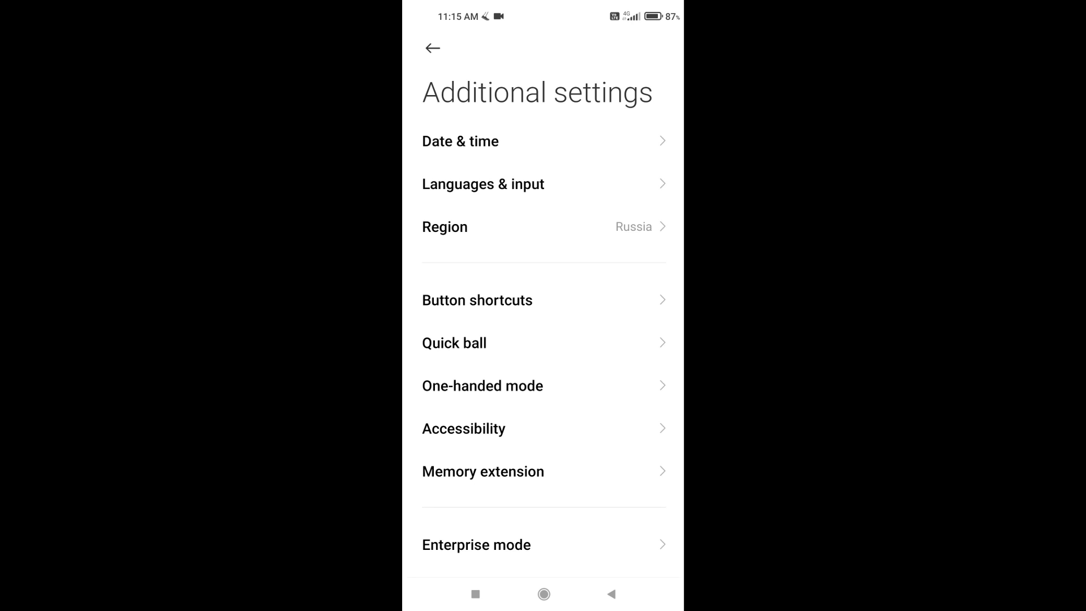
{"action": "scroll", "coordinate": [544, 322], "scroll_direction": "down", "scroll_amount": 5}
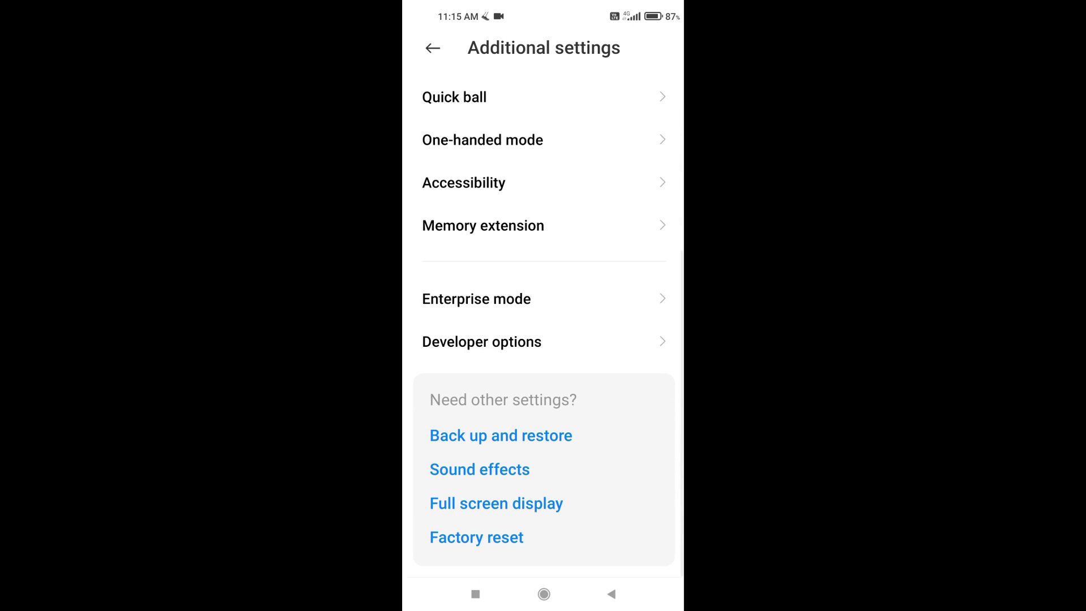
{"action": "left_click", "coordinate": [482, 342]}
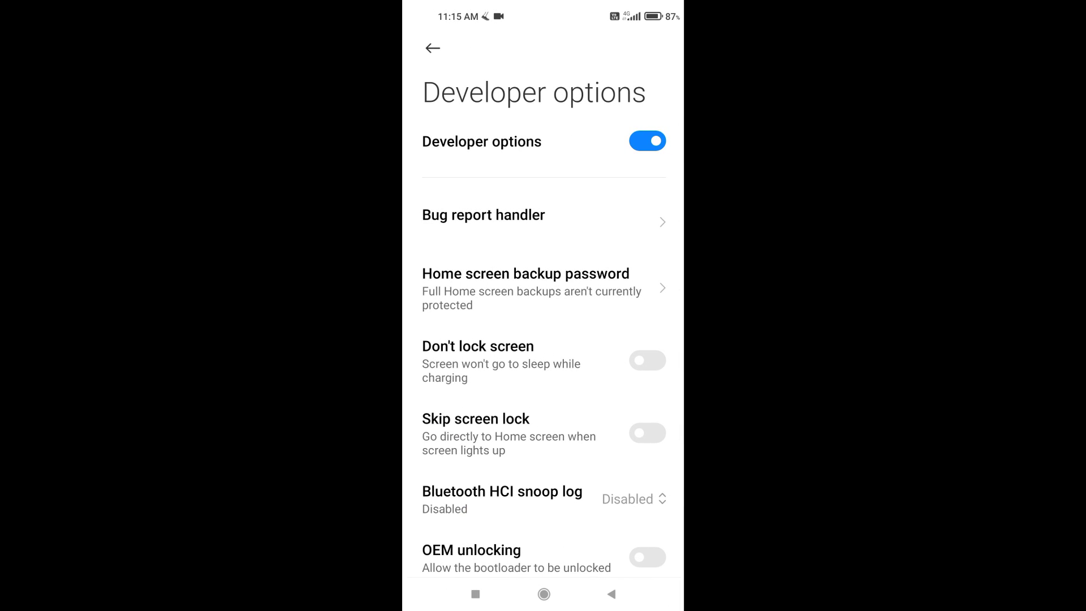
{"action": "scroll", "coordinate": [543, 396], "scroll_direction": "down", "scroll_amount": 5}
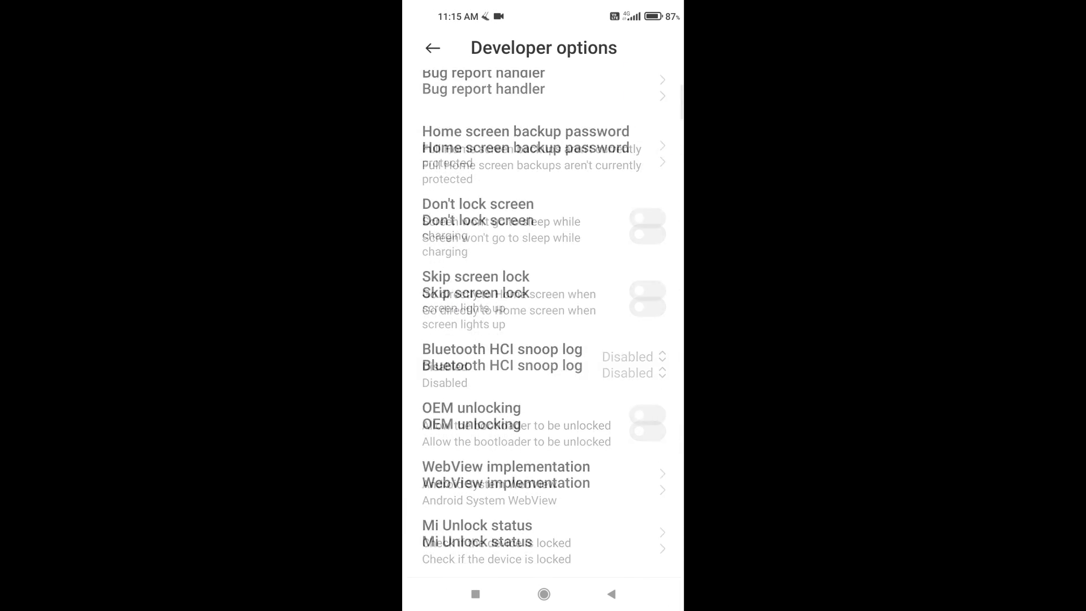
{"action": "scroll", "coordinate": [544, 323], "scroll_direction": "down", "scroll_amount": 5}
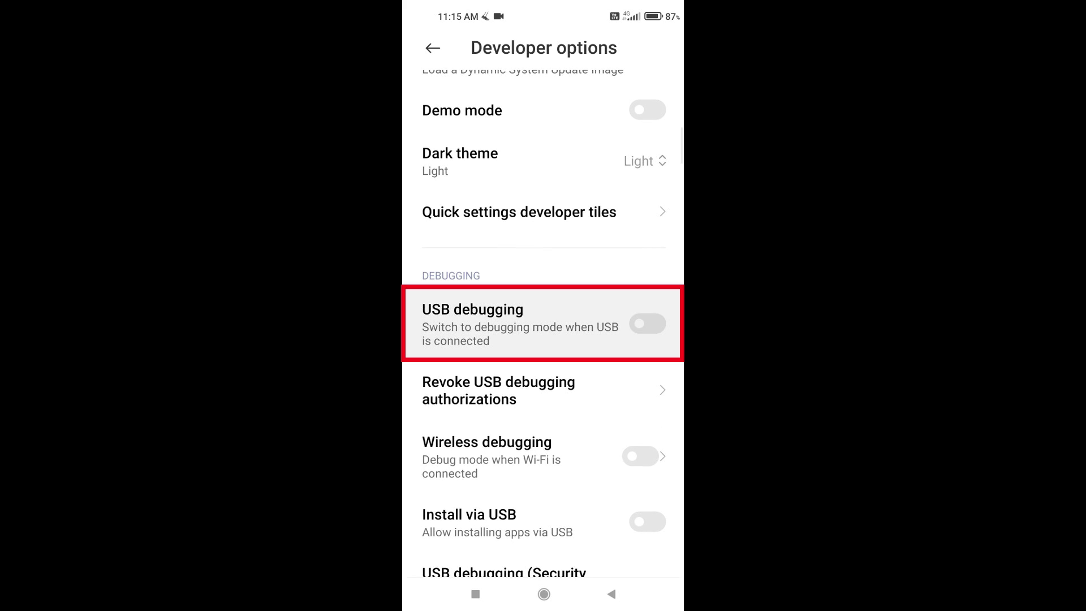
Turn on USB debugging, ticking the risk acknowledgement and confirming with OK.
{"action": "left_click", "coordinate": [647, 324]}
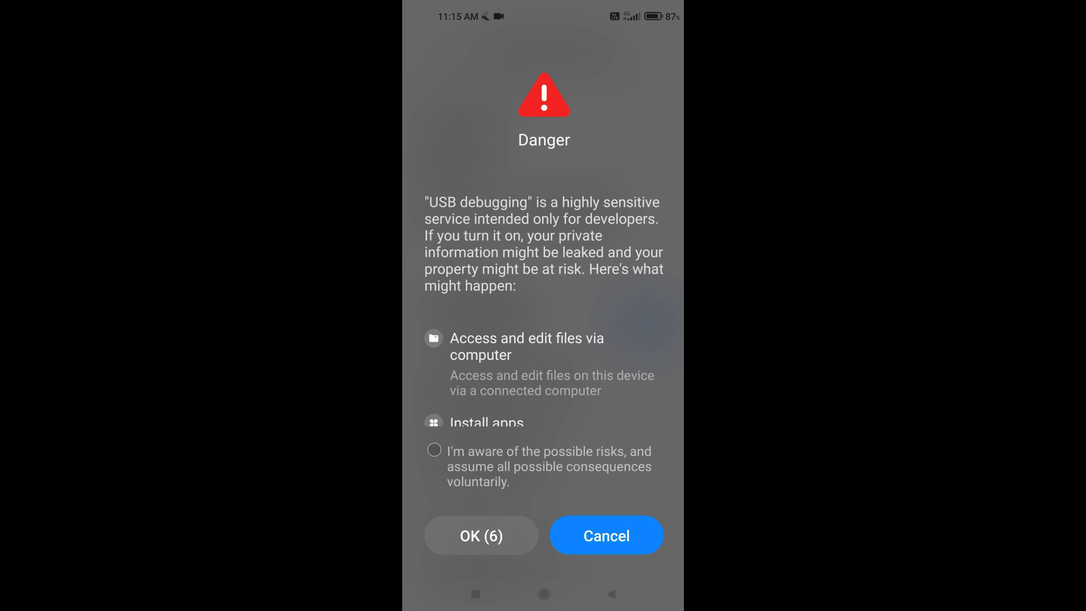
{"action": "left_click", "coordinate": [435, 450]}
{"action": "left_click", "coordinate": [481, 535]}
Turn on Install via USB and USB debugging (Security settings).
{"action": "scroll", "coordinate": [543, 323], "scroll_direction": "down", "scroll_amount": 3}
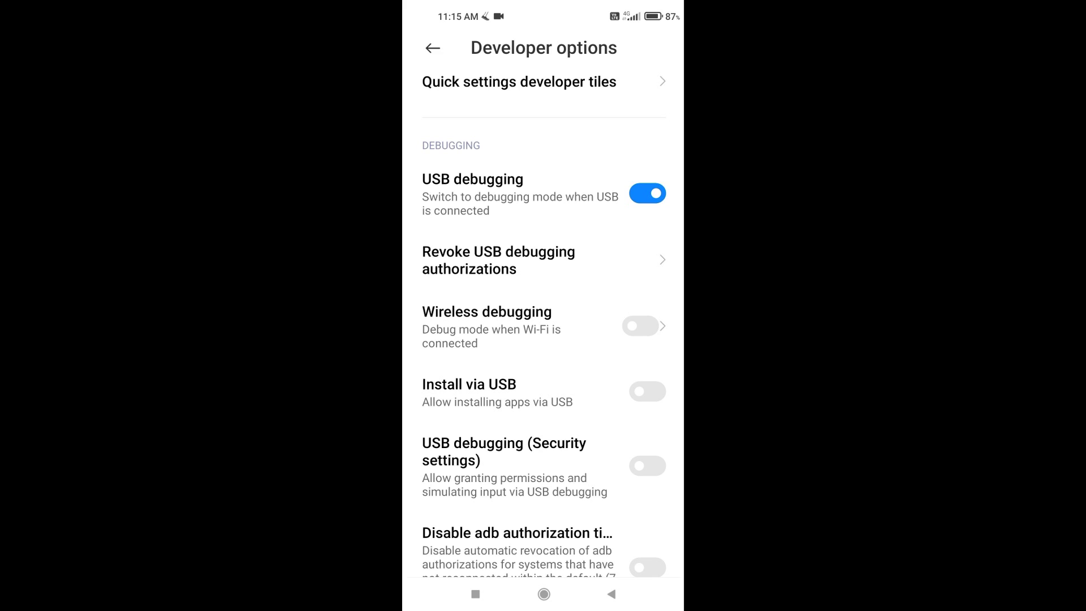
{"action": "left_click", "coordinate": [647, 391]}
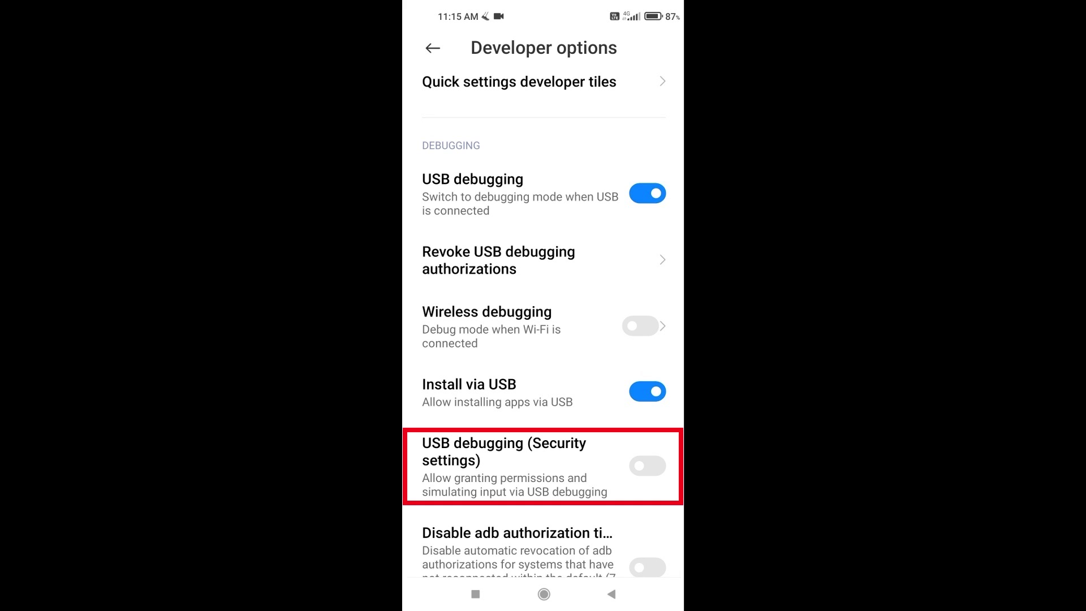
{"action": "left_click", "coordinate": [648, 465]}
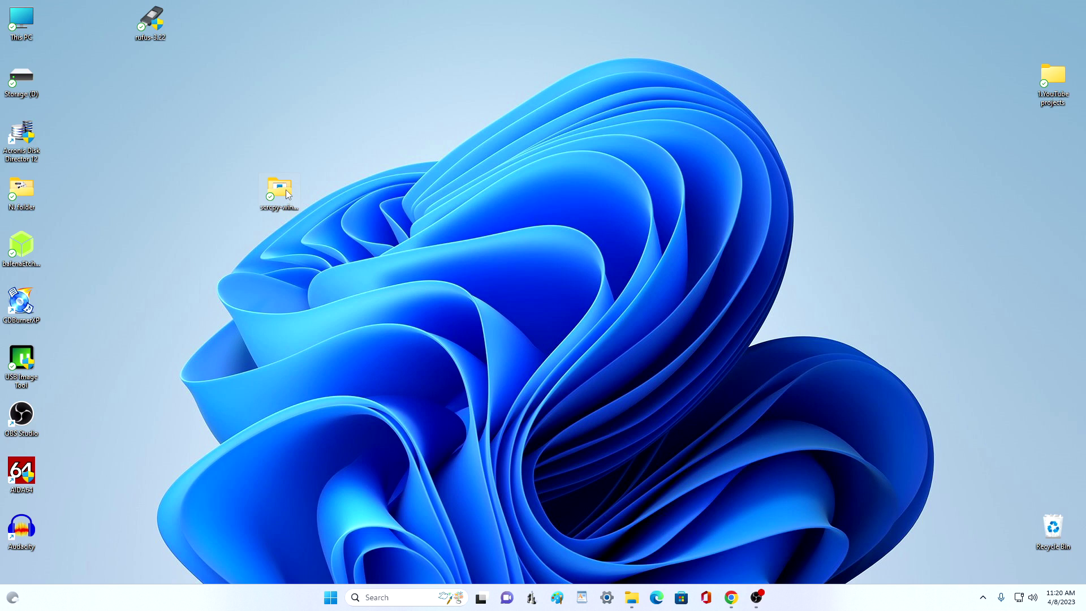
Run scrcpy.exe from the scrcpy-win64-v2.0 folder, then minimize the console and folder windows.
{"action": "double_click", "coordinate": [286, 194]}
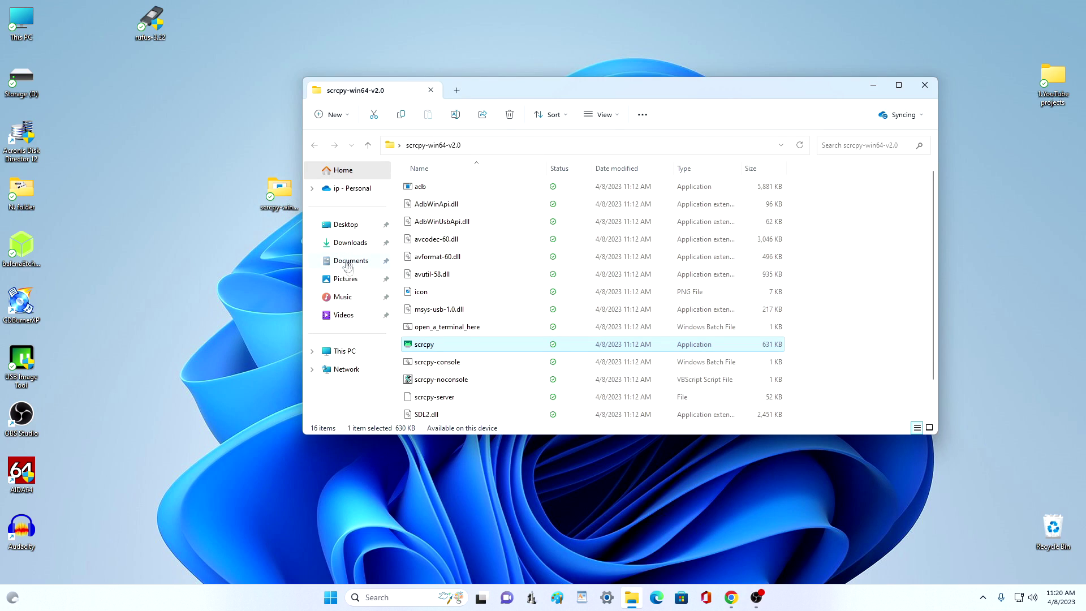
{"action": "double_click", "coordinate": [469, 349]}
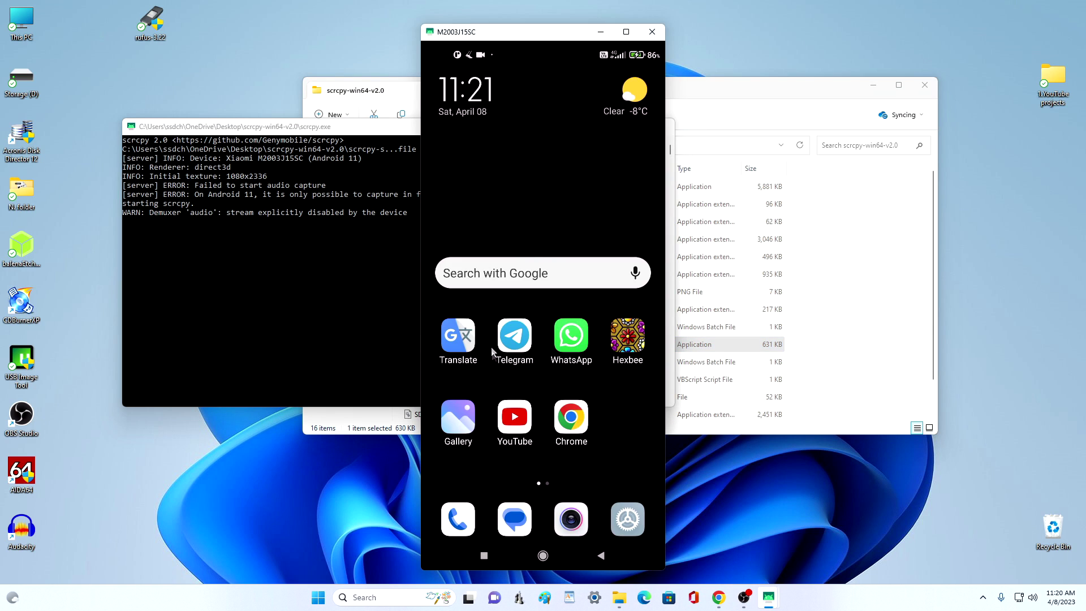
{"action": "left_click", "coordinate": [395, 128]}
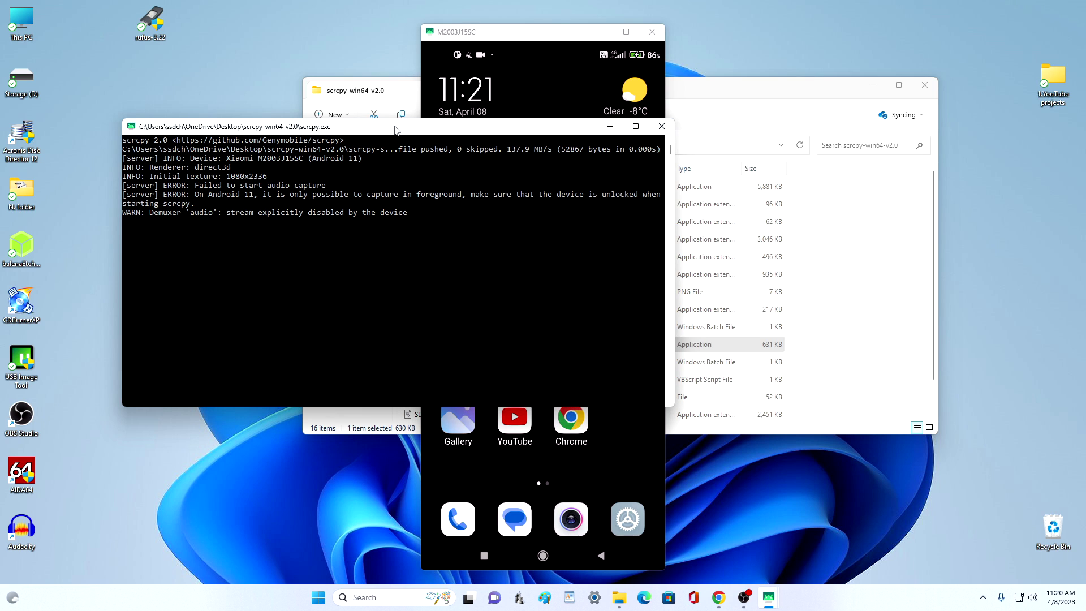
{"action": "left_click", "coordinate": [611, 128]}
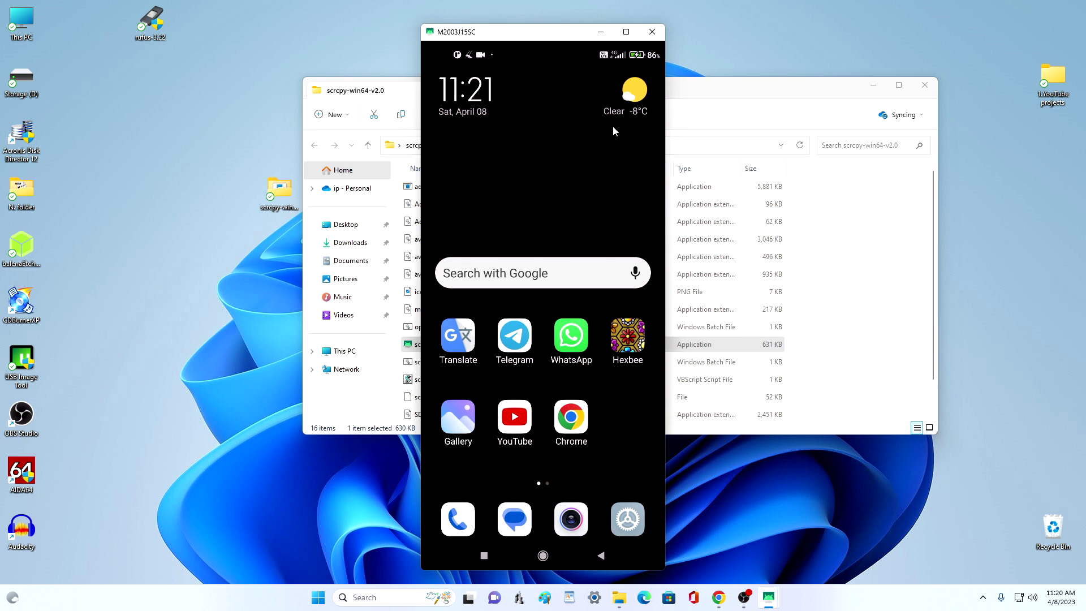
{"action": "left_click", "coordinate": [880, 86]}
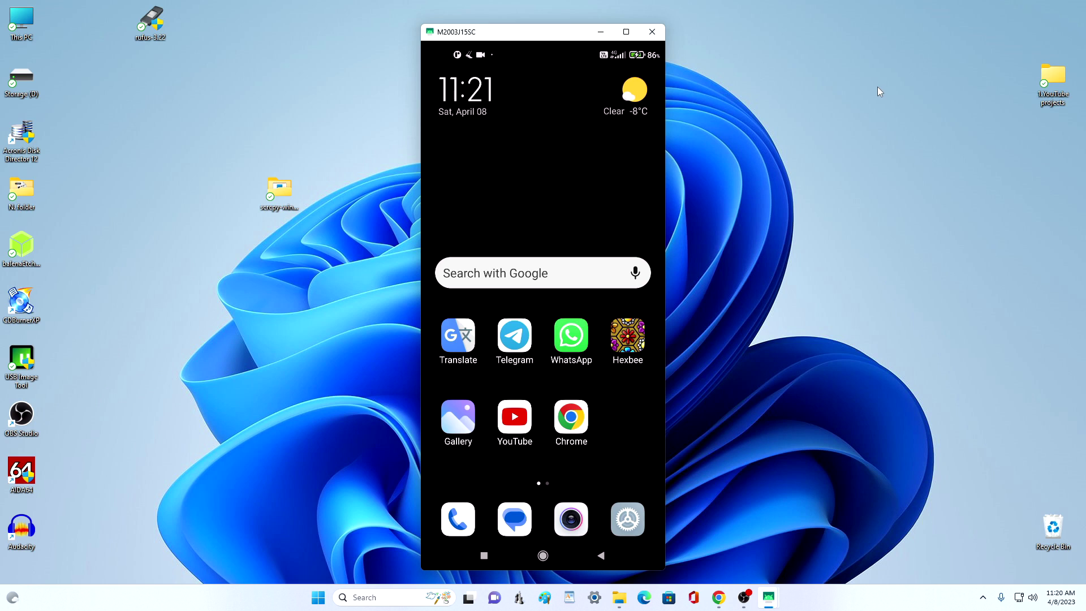
Make the phone-mirror window narrower and shorter, and move it up and right.
{"action": "left_click_drag", "start_coordinate": [667, 200], "coordinate": [629, 204]}
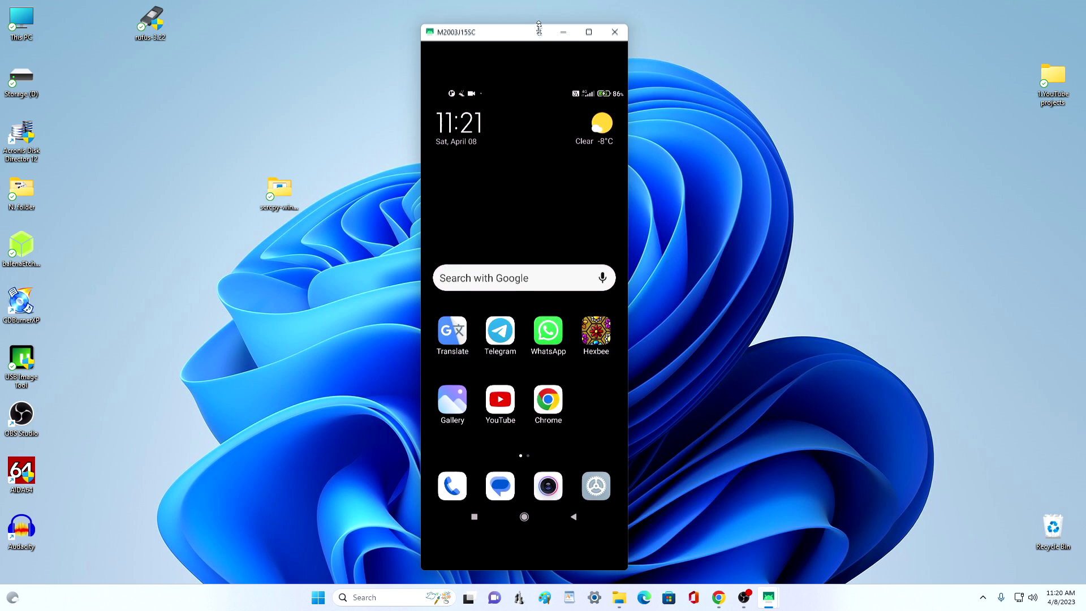
{"action": "left_click_drag", "start_coordinate": [546, 23], "coordinate": [550, 62]}
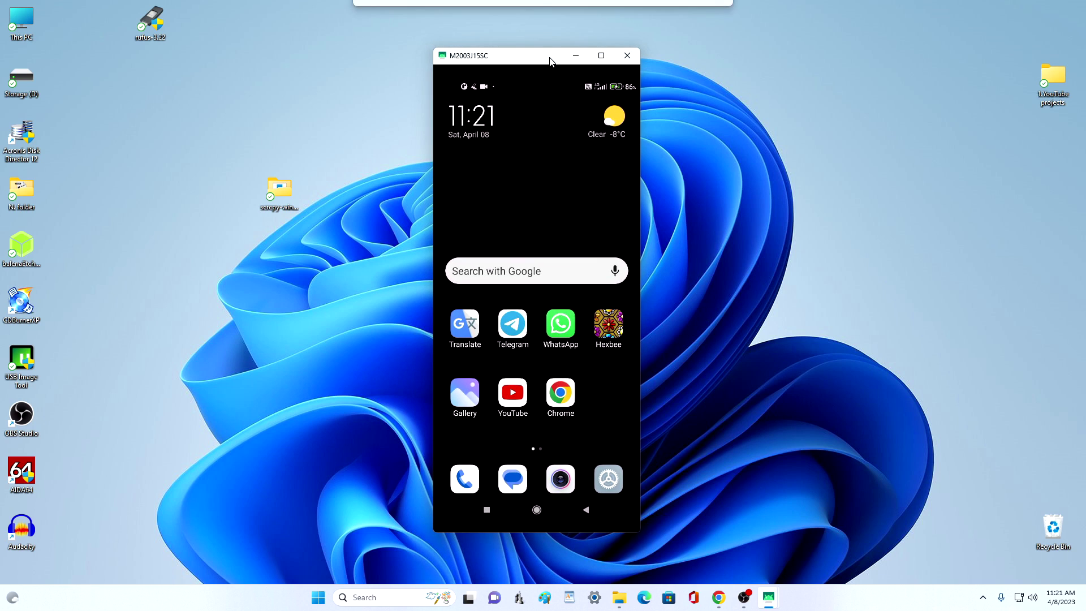
{"action": "left_click_drag", "start_coordinate": [574, 218], "coordinate": [355, 236]}
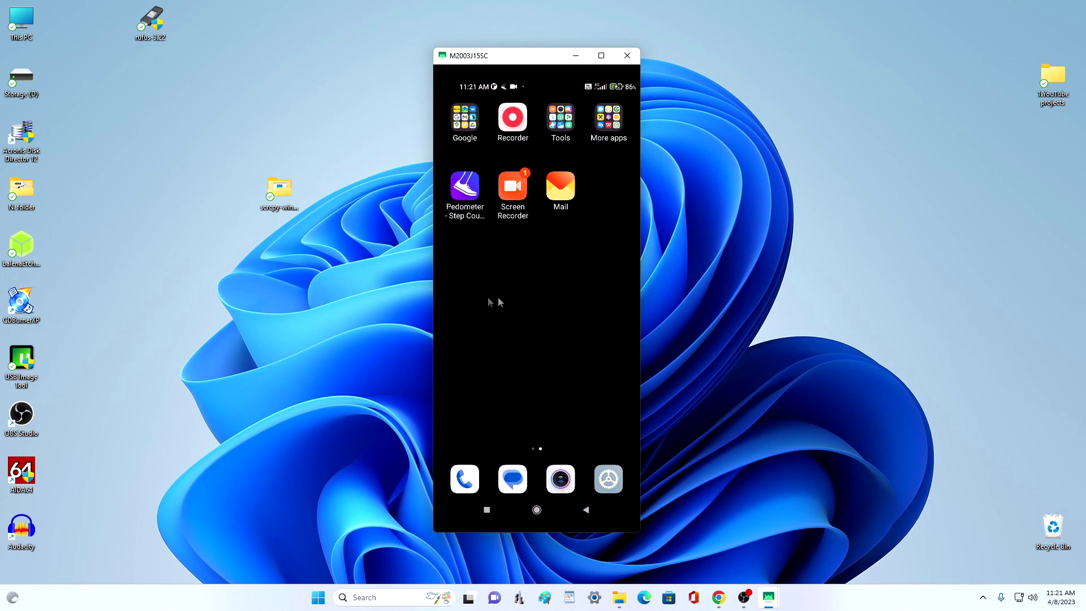
From the PC, open Hexbee, clear a line of five flowers, then go to the home screen.
{"action": "left_click_drag", "start_coordinate": [500, 303], "coordinate": [715, 322]}
{"action": "left_click", "coordinate": [618, 330]}
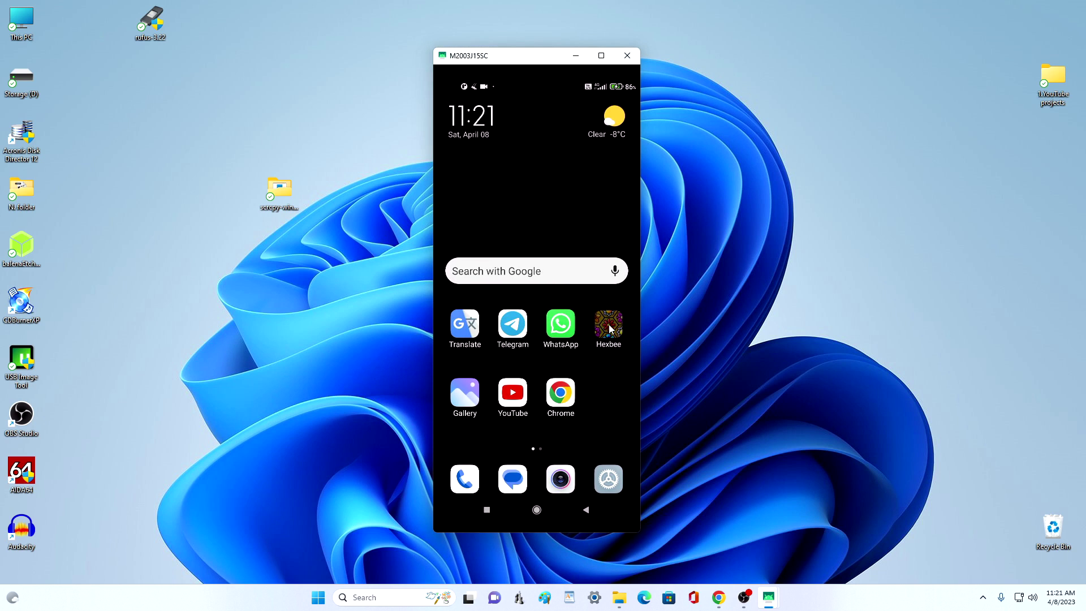
{"action": "left_click", "coordinate": [518, 409]}
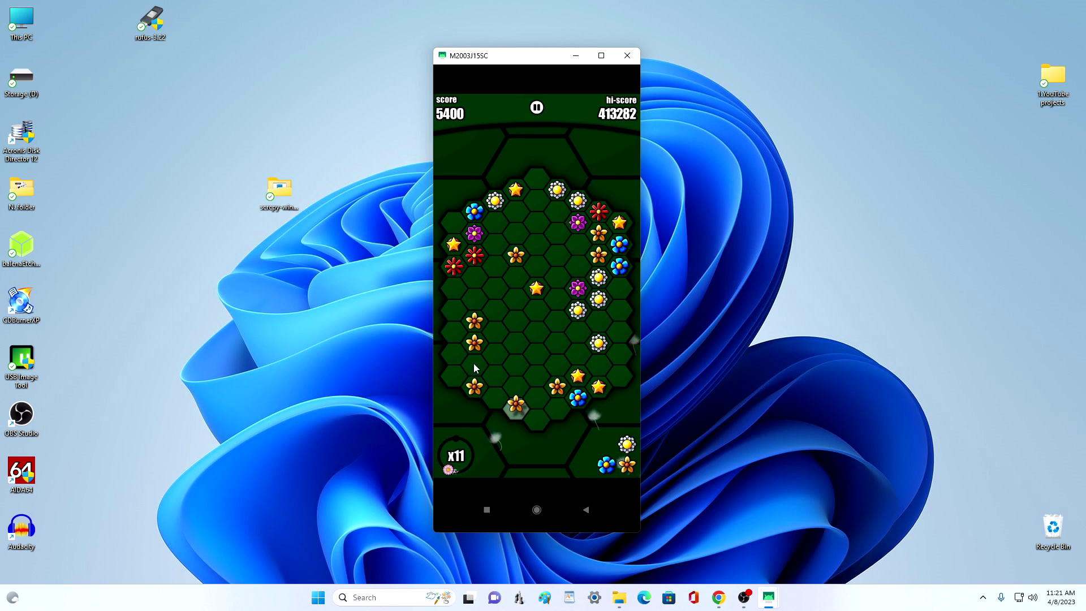
{"action": "left_click", "coordinate": [474, 363]}
{"action": "left_click", "coordinate": [474, 305]}
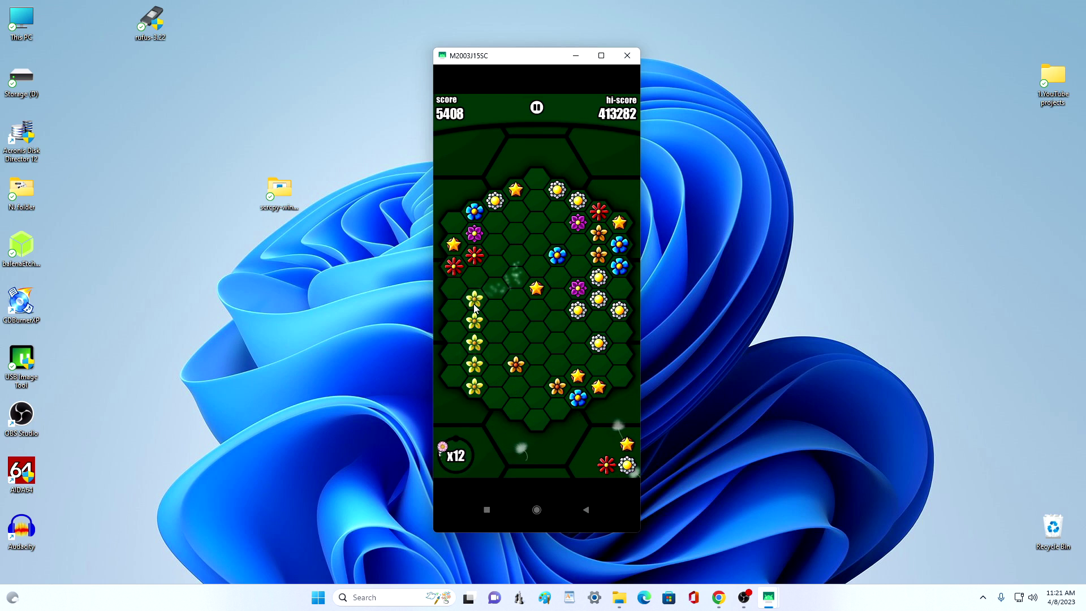
{"action": "left_click", "coordinate": [537, 510]}
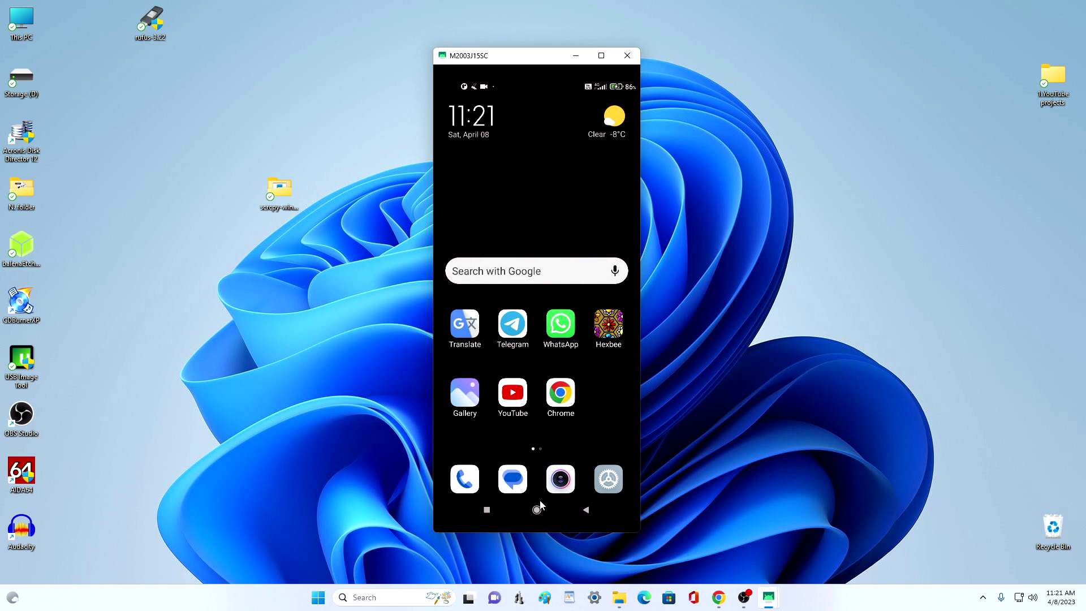
Close the scrcpy phone-mirror window.
{"action": "left_click", "coordinate": [634, 60]}
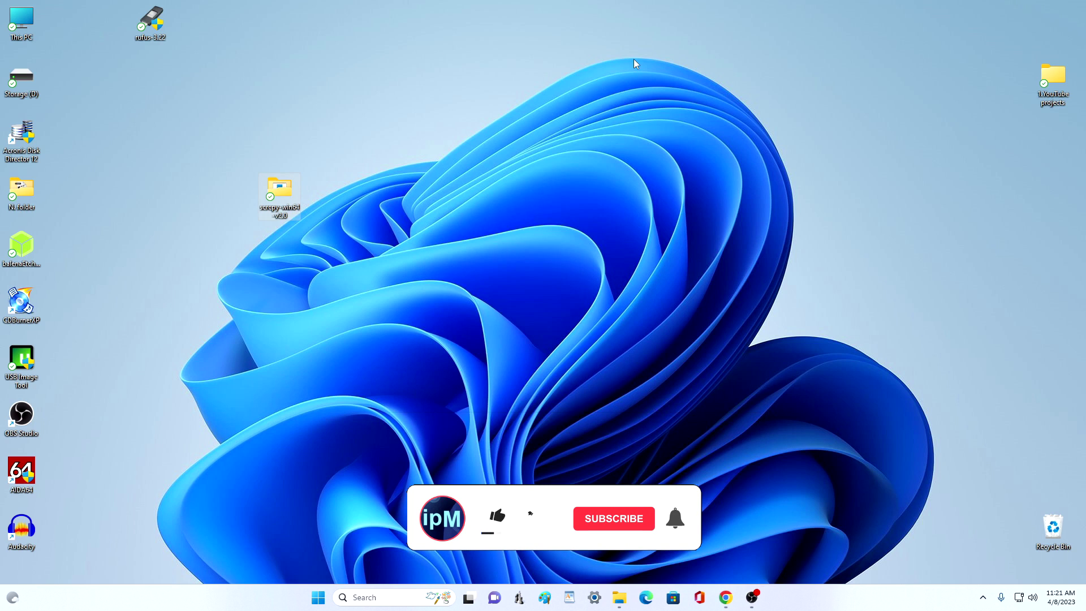